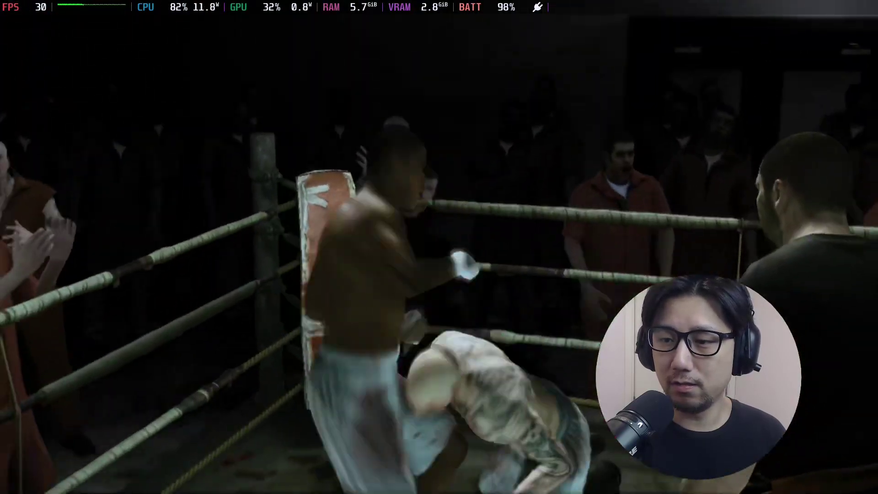
Step: Pause the fight and open the Performance section of the Steam Deck quick access overlay
key("Escape")
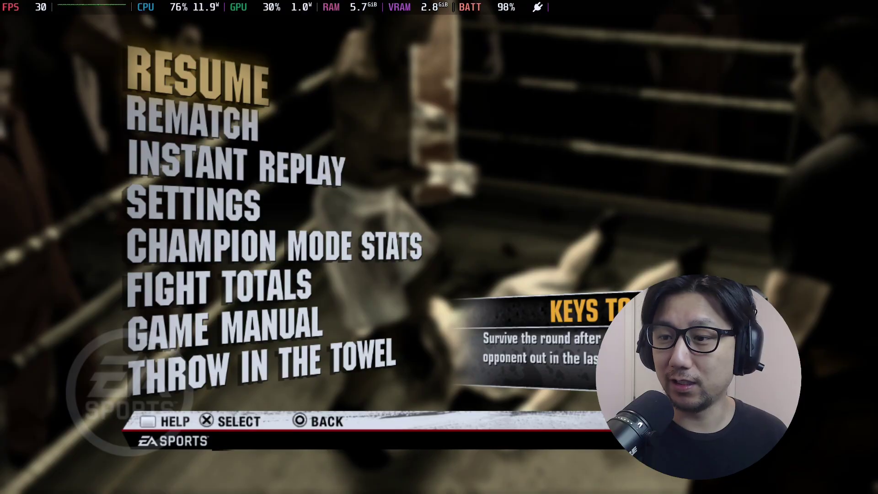
key("ctrl+2")
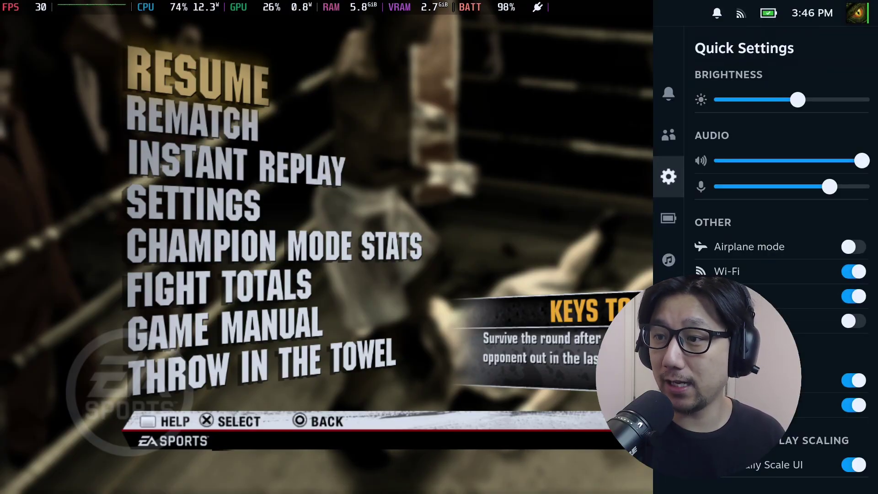
key("Down")
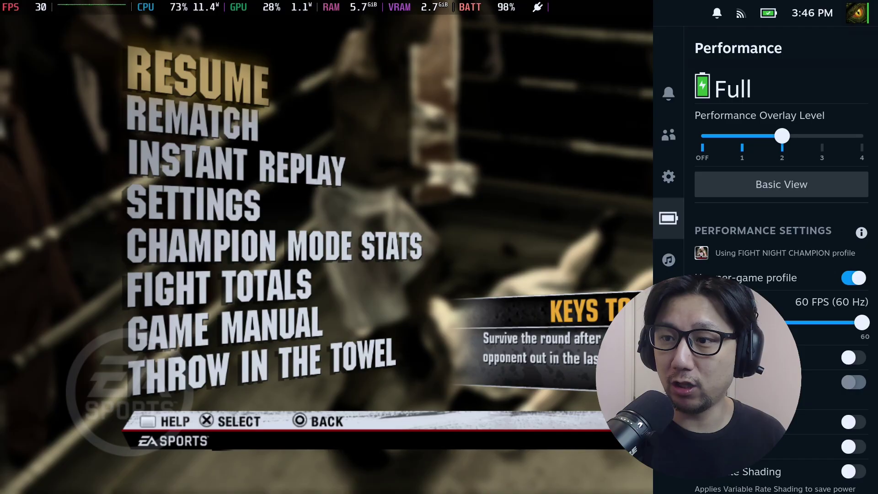
key("Right")
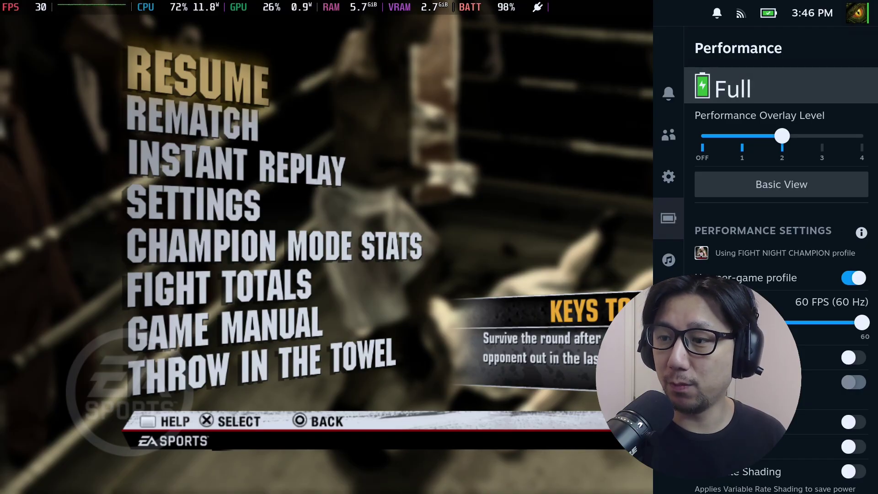
Step: Examine the performance overlay level, per-game profile and frame limit settings for Fight Night Champion
key("Down")
key("Down")
key("Down")
key("Down")
key("Down")
key("Down")
key("Down")
key("Down")
key("Down")
key("Down")
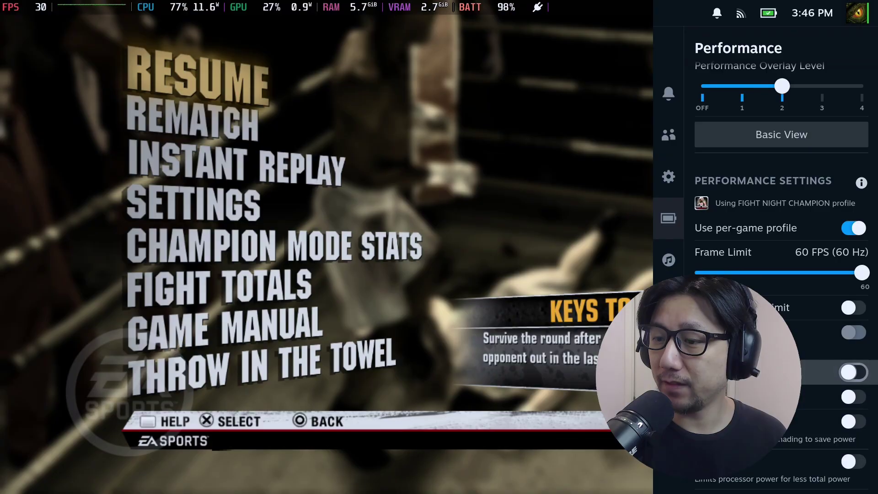
key("Up")
key("Up")
key("Up")
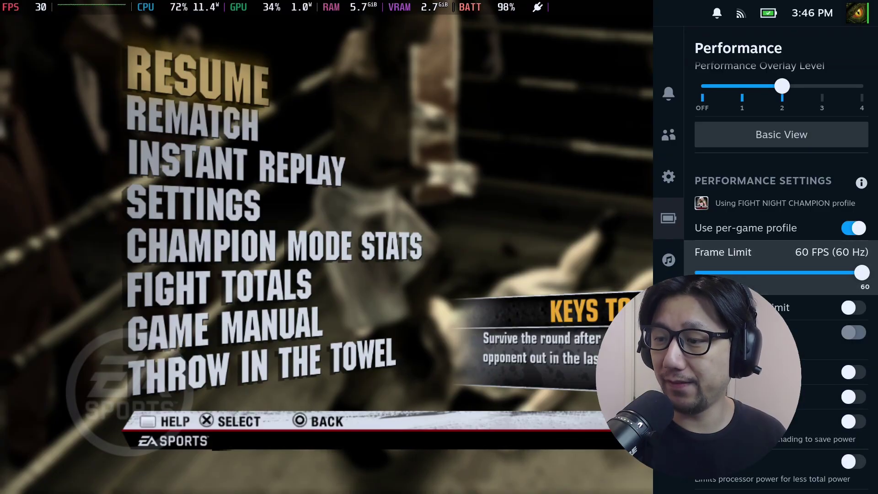
Step: Examine the remaining performance settings, including the TDP limit, manual GPU clock, GPU clock frequency and scaling filter
key("Down")
key("Down")
key("Down")
key("Down")
key("Down")
key("Down")
key("Down")
key("Down")
key("Down")
key("Down")
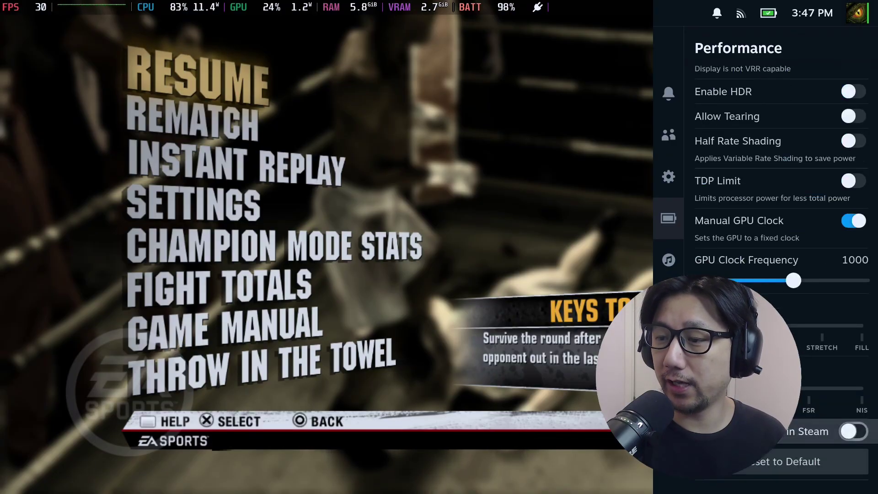
key("Up")
key("Up")
key("Up")
key("Up")
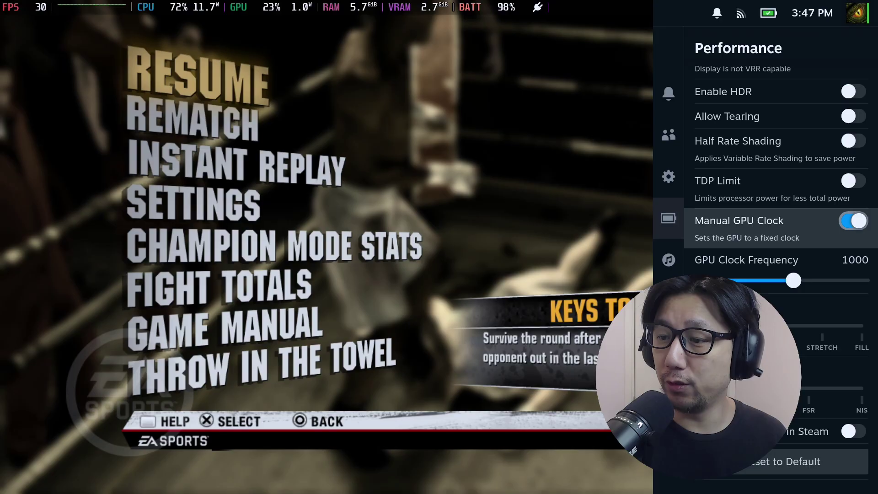
key("Down")
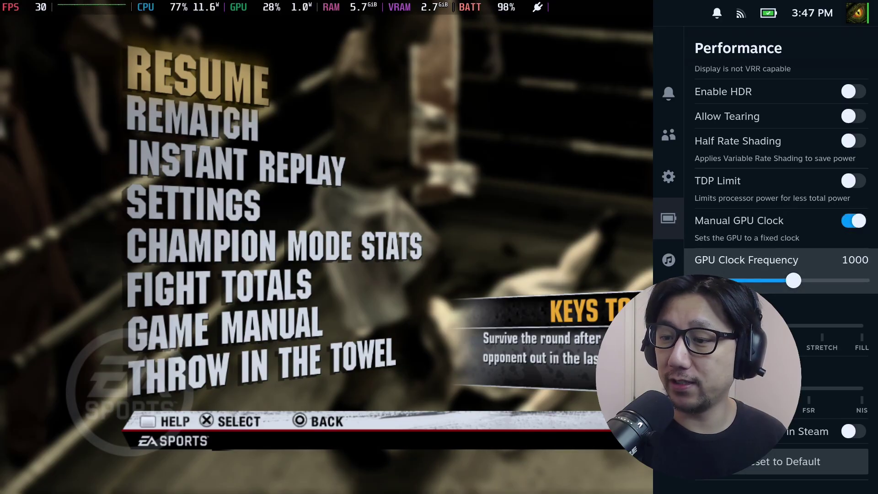
key("Down")
key("Down")
key("Down")
key("Down")
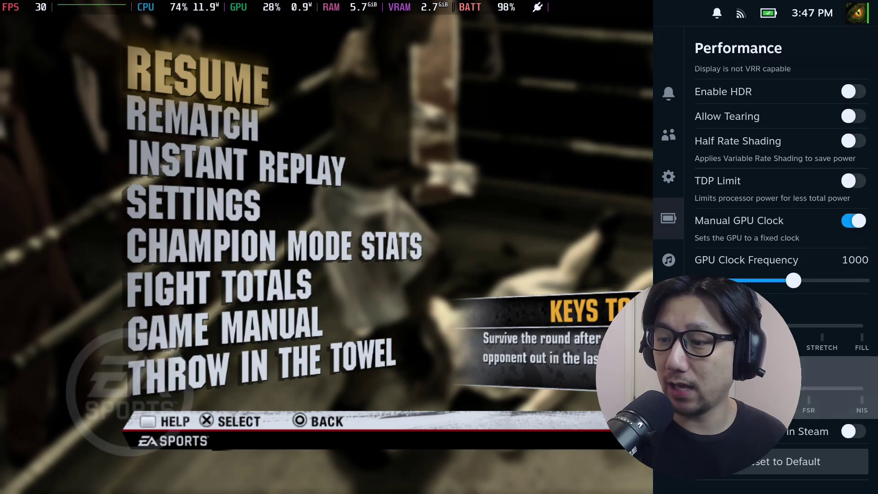
Step: Open the PowerTools plugin in Decky
key("Left")
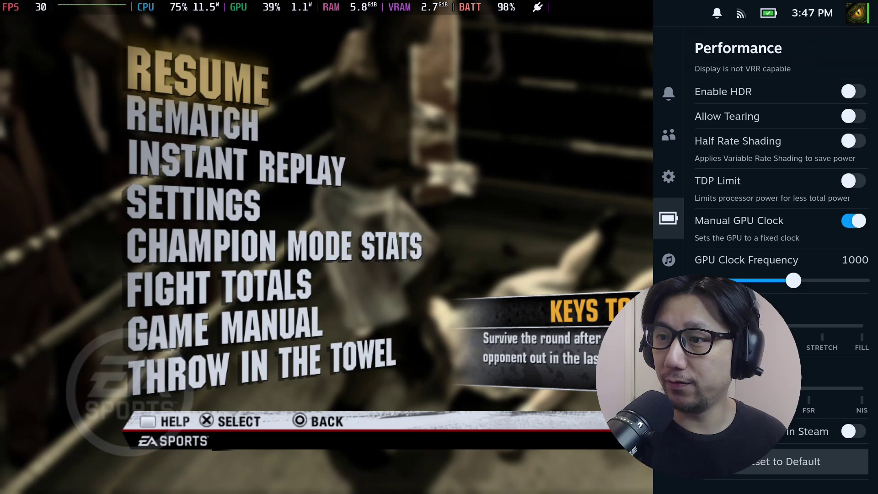
key("Down")
key("Down")
key("Down")
key("Right")
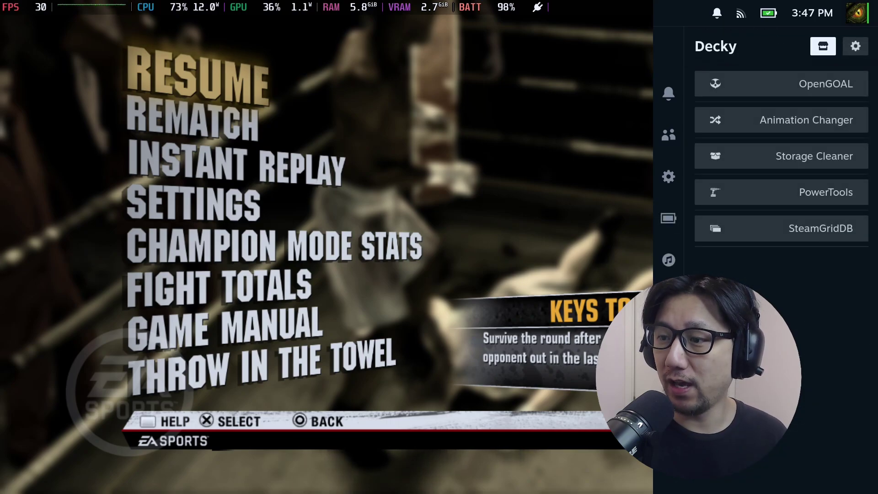
key("Down")
key("Down")
key("Down")
key("Down")
key("Return")
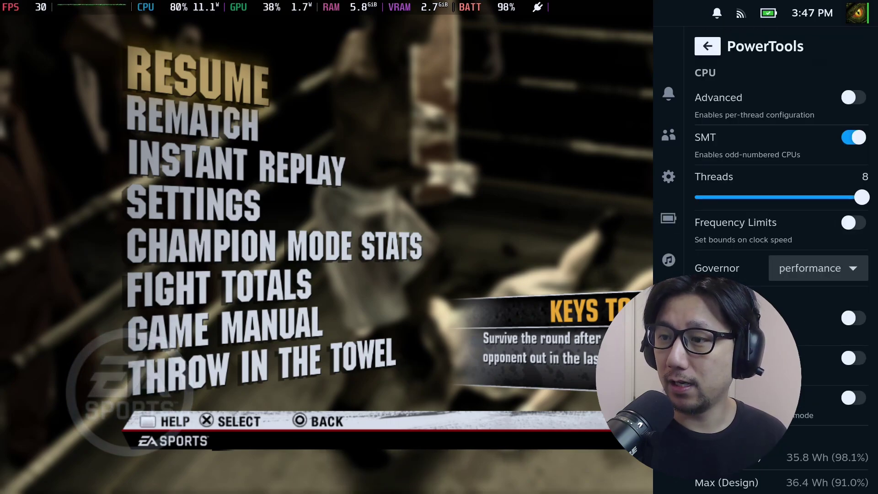
Step: Check the SMT, Threads, Frequency Limits and Governor settings in PowerTools
key("Down")
key("Down")
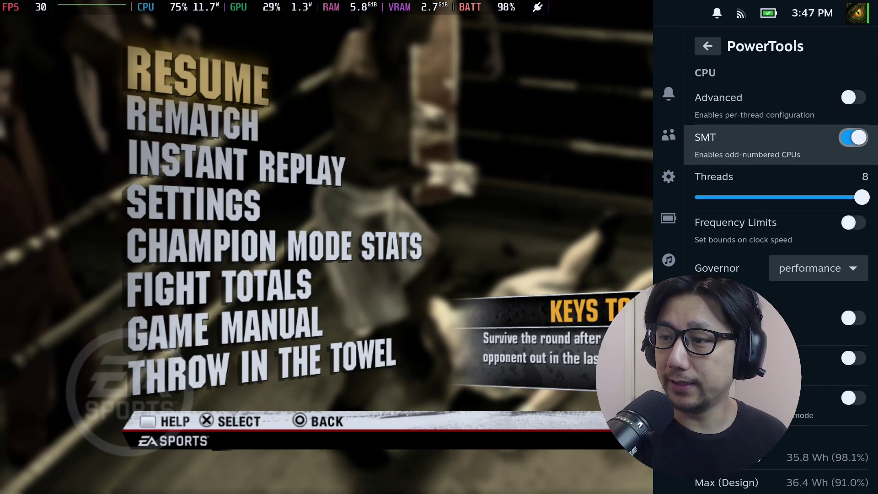
key("Down")
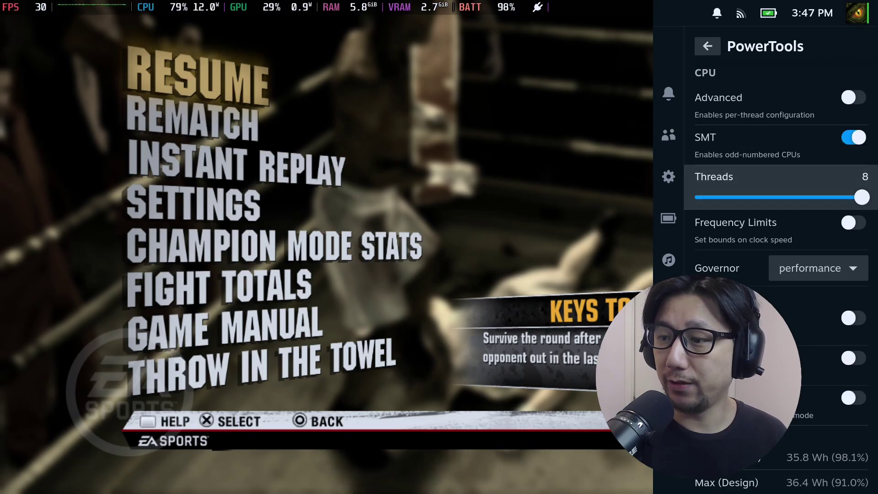
key("Down")
key("Down")
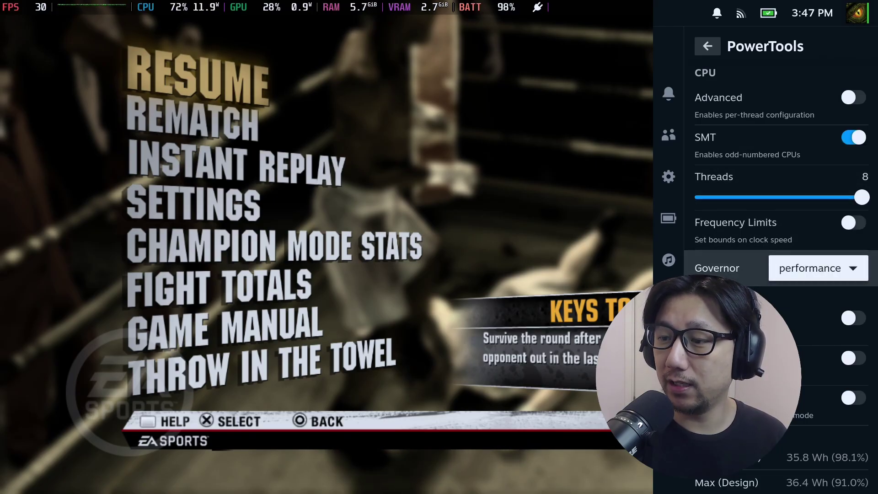
Step: Examine the rest of the PowerTools options down to the defaults reset, and check the Persistent Profile setting
key("Down")
key("Down")
key("Down")
key("Down")
key("Down")
key("Down")
key("Down")
key("Down")
key("Down")
key("Down")
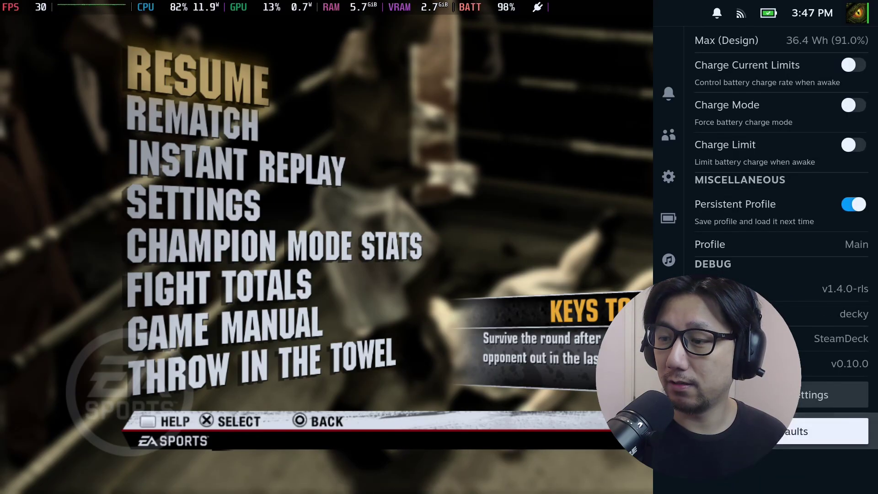
key("Up")
key("Up")
key("Up")
key("Up")
key("Up")
key("Up")
key("Up")
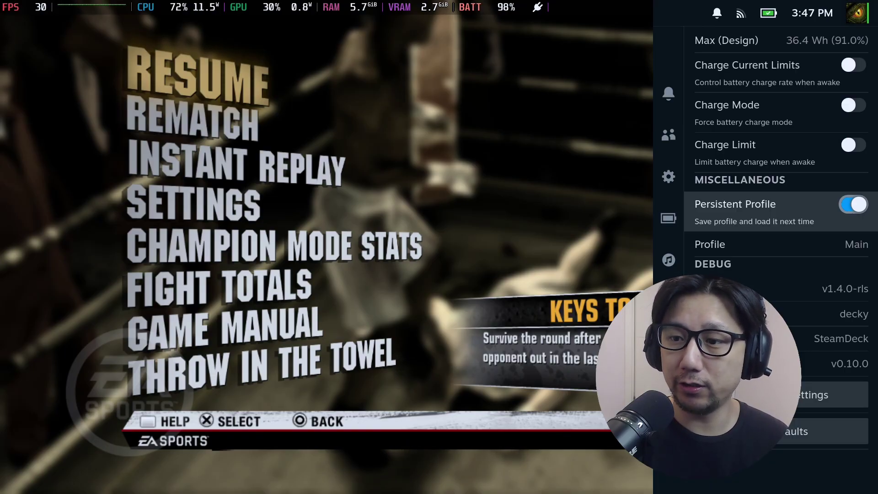
Step: Switch the Steam Deck to Desktop Mode through its power options
key("ctrl+1")
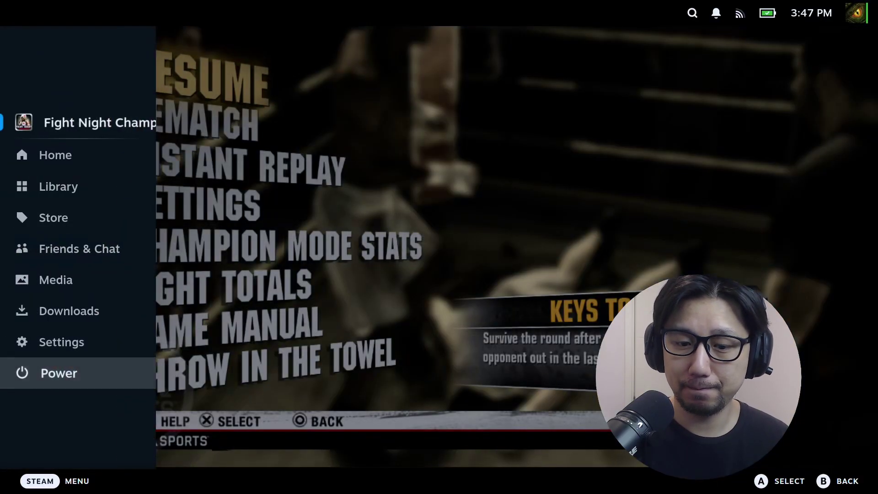
key("Up")
key("Down")
key("Return")
key("Up")
key("Up")
key("Return")
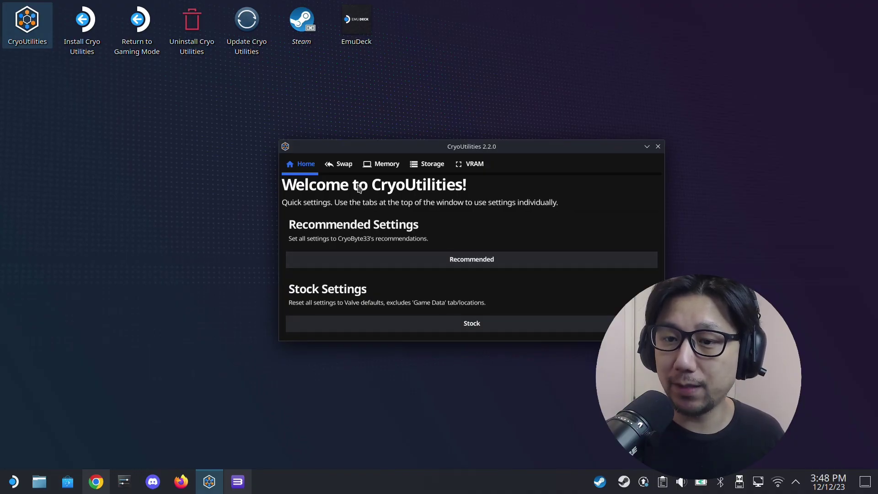
Step: Review the Swap, Memory, Storage and VRAM pages in CryoUtilities and minimize its window
left_click(339, 164)
left_click(394, 164)
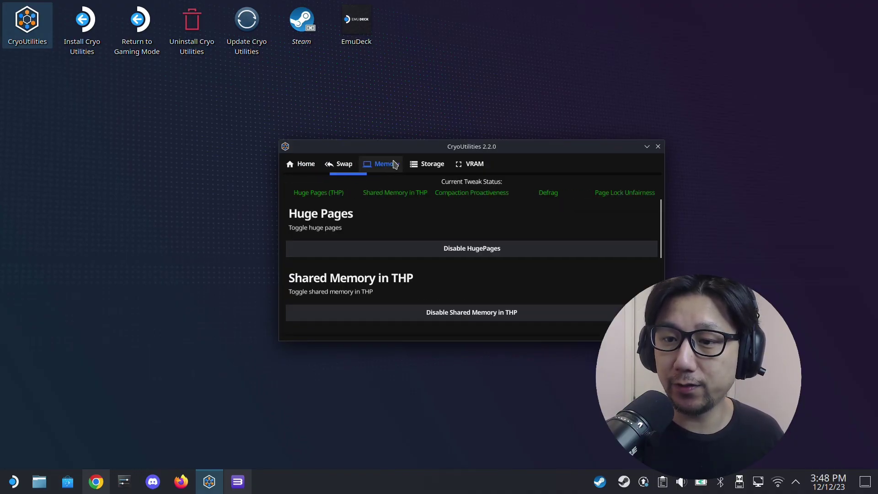
left_click(428, 164)
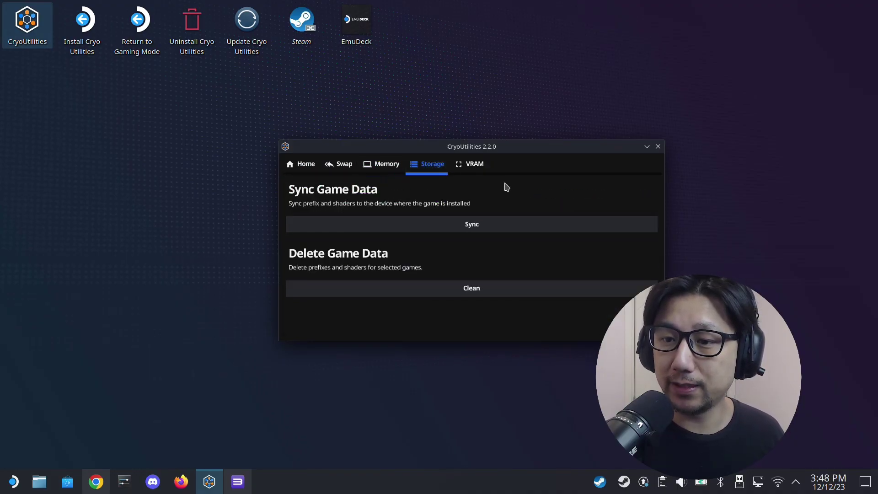
left_click(477, 173)
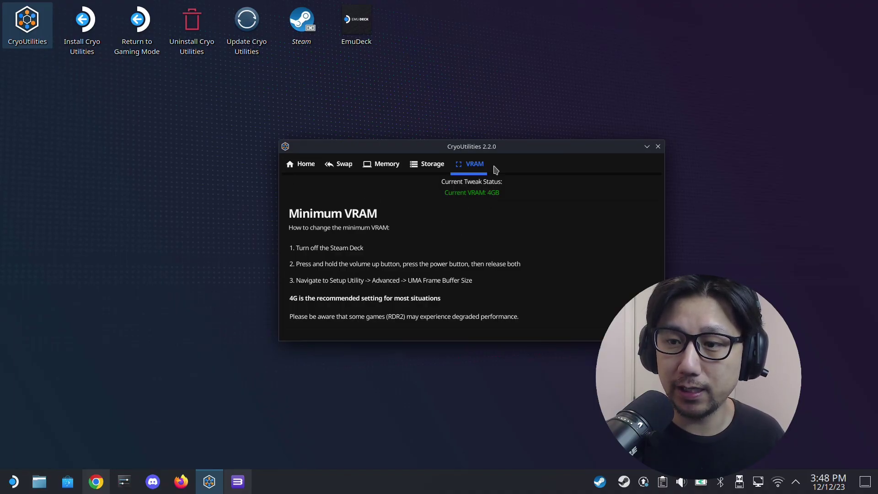
left_click(646, 151)
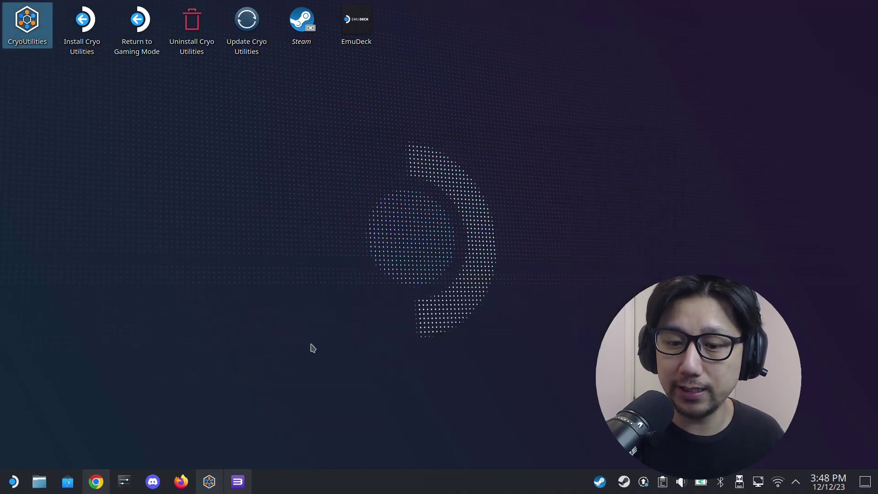
Step: Switch to RPCS3 and open the custom configuration of Fight Night Champion
left_click(238, 482)
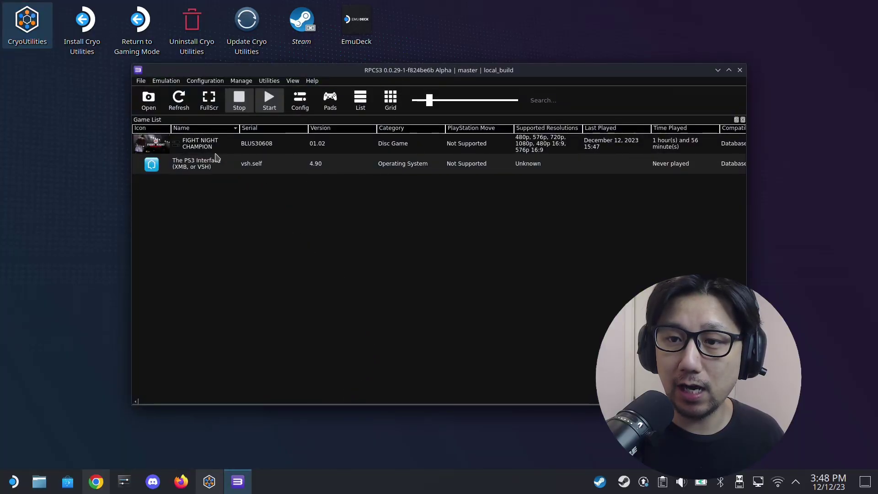
left_click(244, 148)
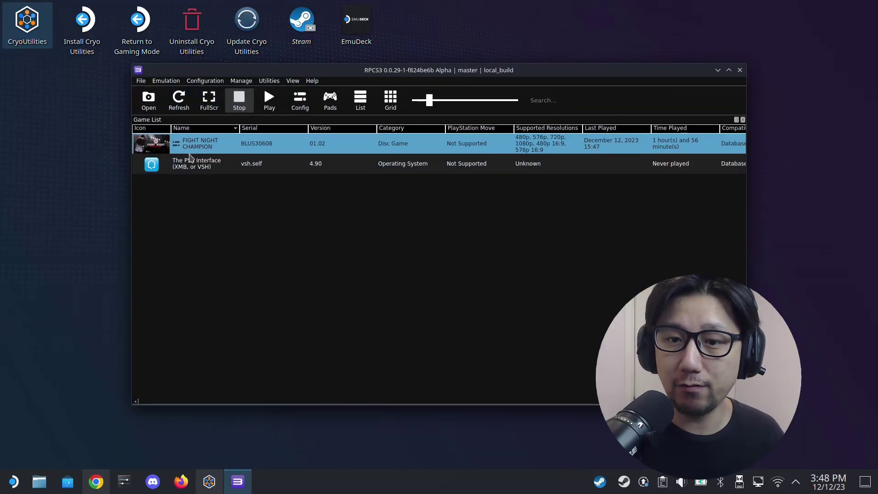
right_click(247, 145)
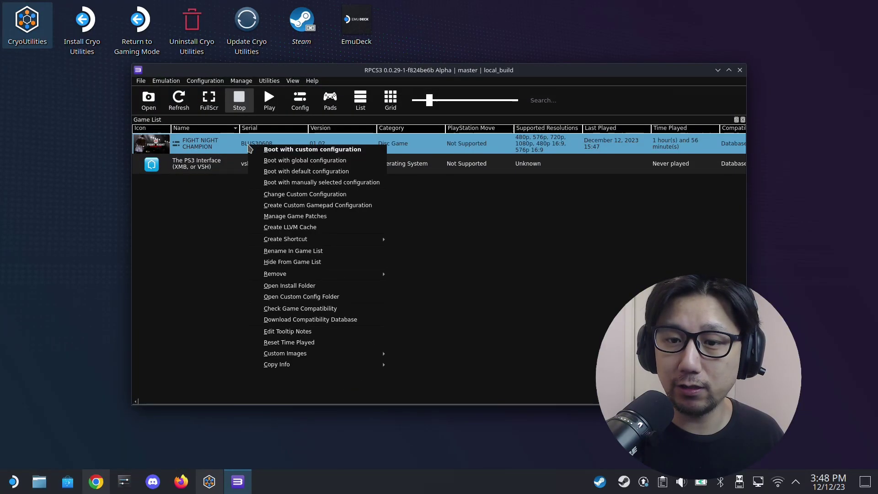
left_click(297, 194)
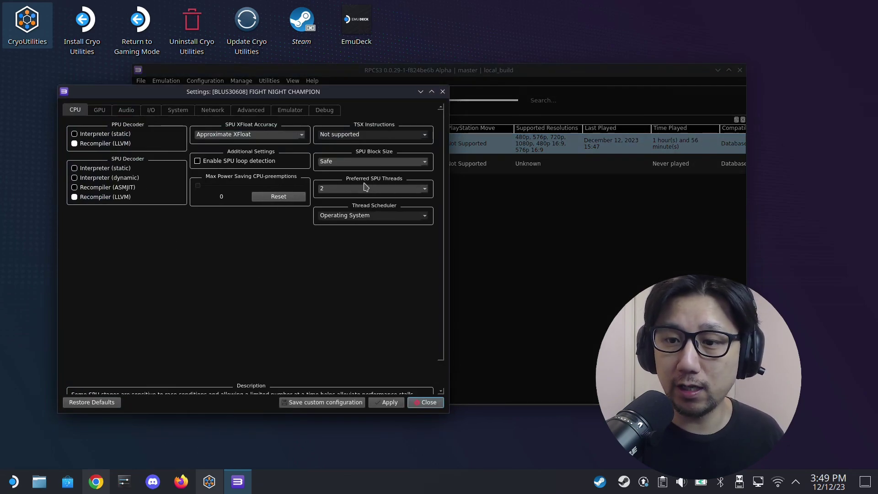
Step: Inspect the available Preferred SPU Threads values in the CPU settings without changing the selection
left_click(426, 193)
left_click(426, 193)
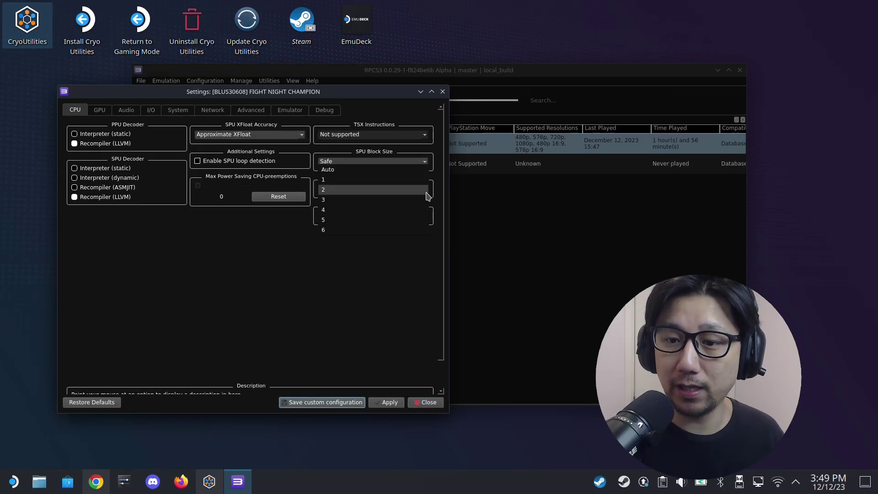
left_click(249, 273)
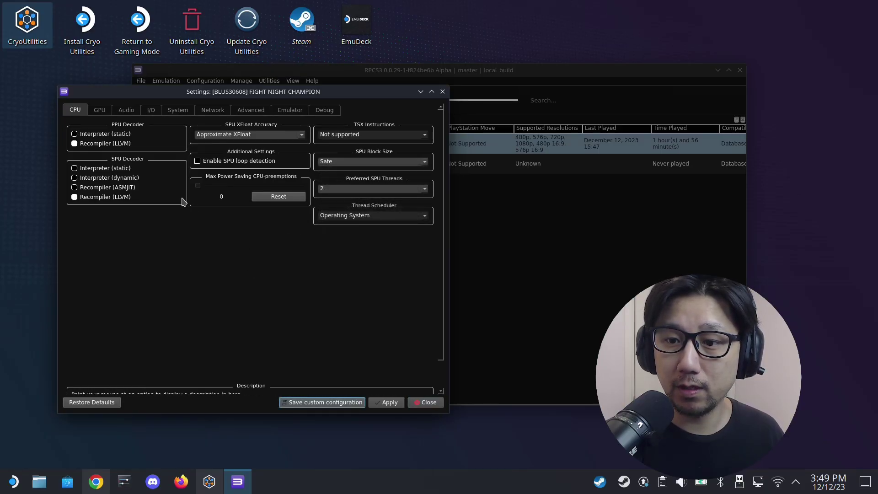
Step: Review the GPU, Audio, I/O, System, Network and Advanced settings of the Fight Night Champion configuration, and close it
left_click(100, 110)
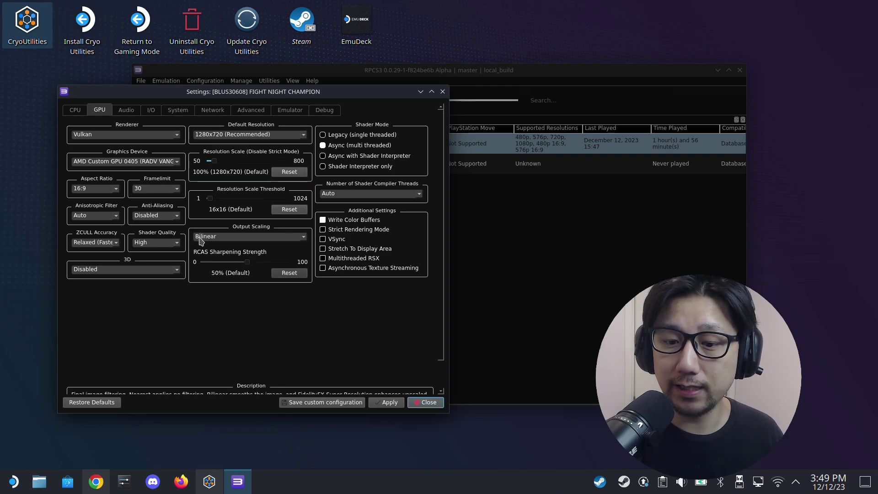
left_click(126, 111)
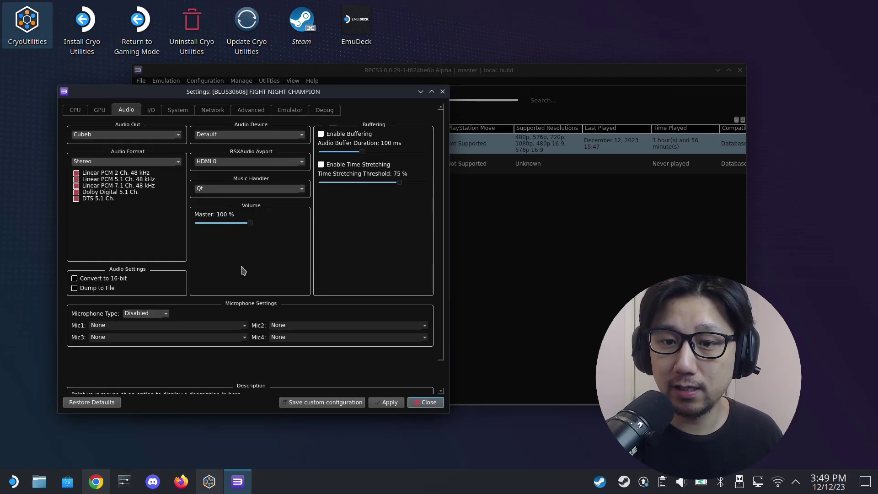
left_click(152, 112)
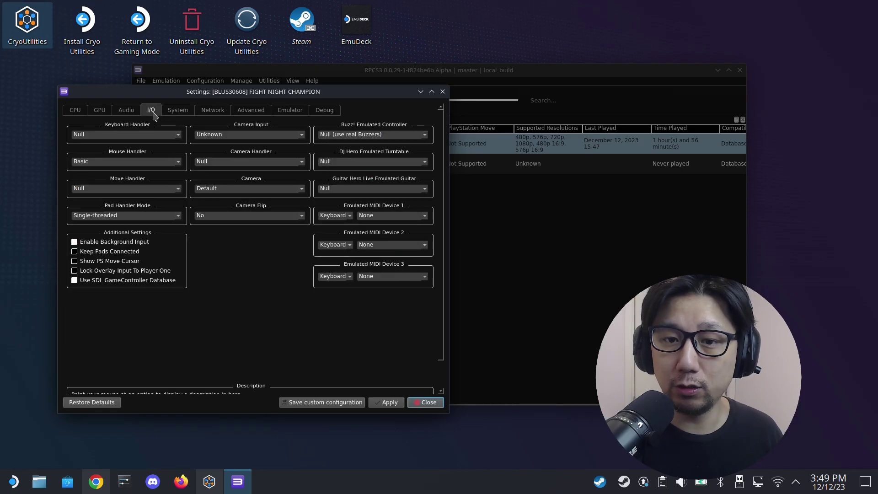
left_click(177, 112)
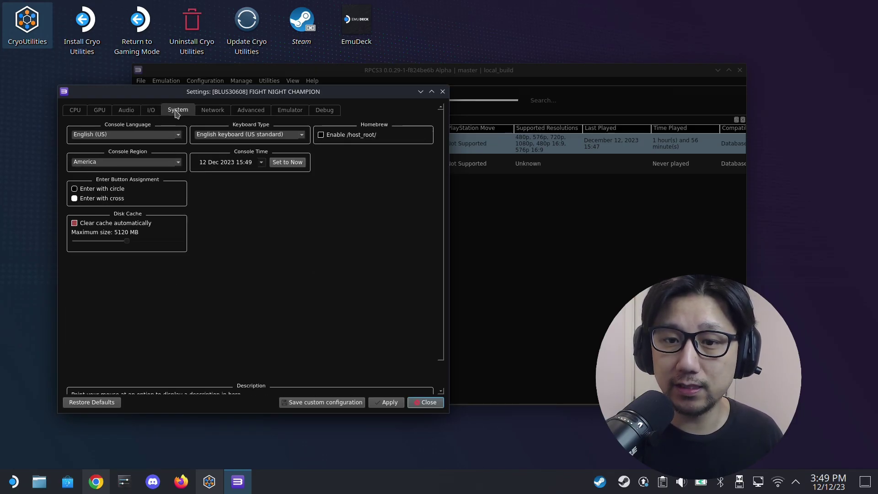
left_click(213, 112)
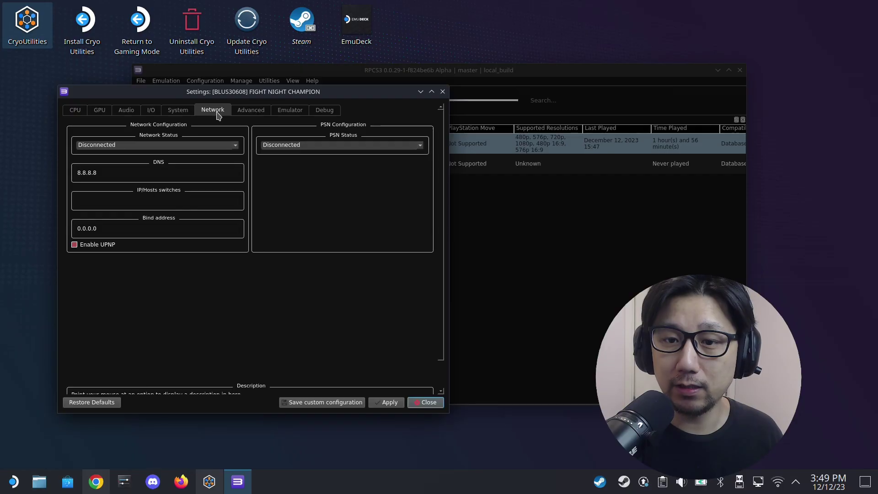
left_click(250, 110)
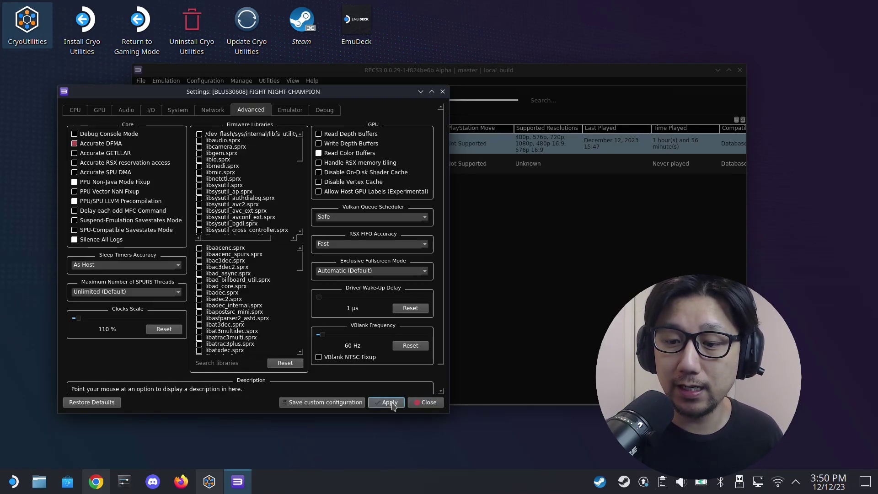
left_click(416, 407)
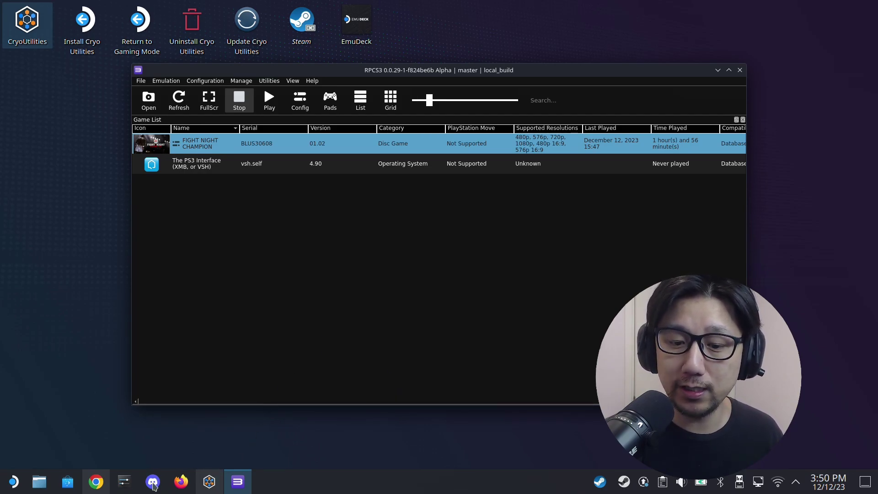
Step: Switch to Chrome showing the Grown Up Cooking YouTube channel and highlight the channel name in its header
left_click(96, 481)
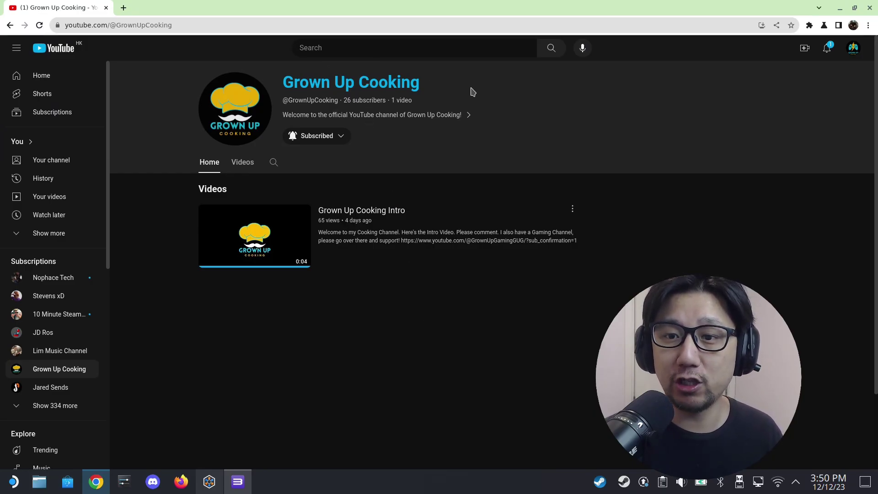
left_click_drag(462, 94, 279, 110)
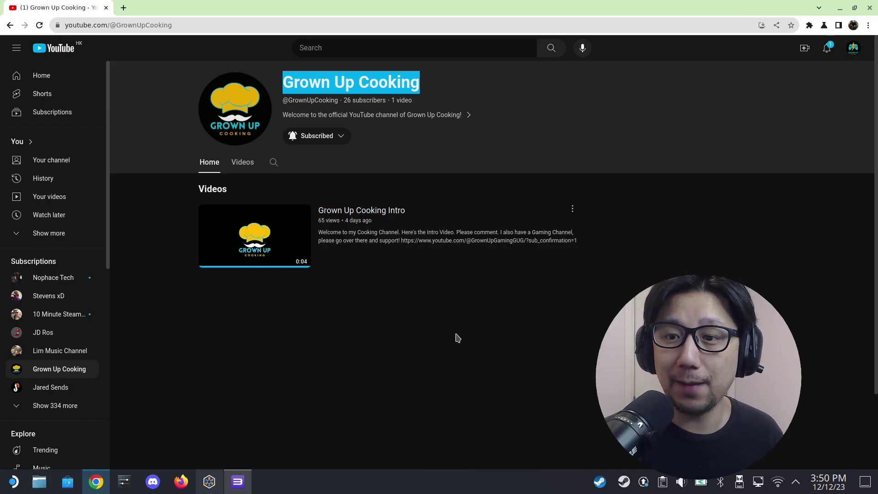
left_click(458, 338)
left_click_drag(450, 86, 281, 83)
left_click(409, 319)
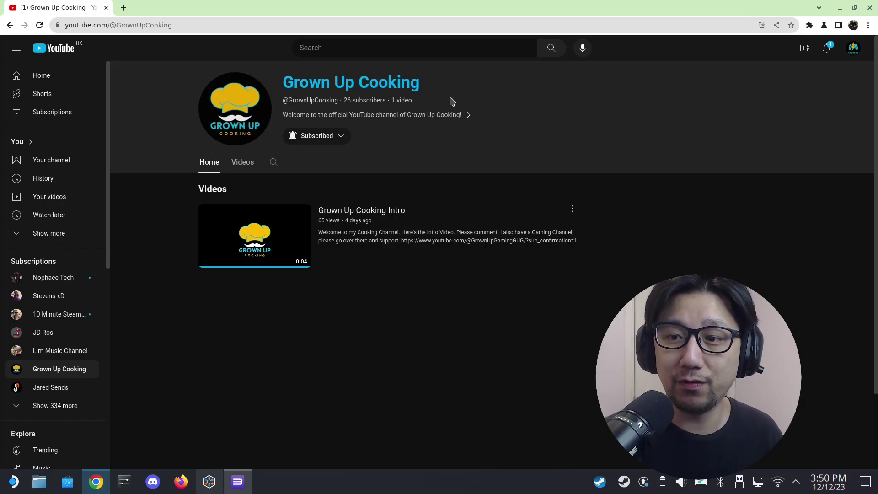
left_click_drag(443, 83, 285, 73)
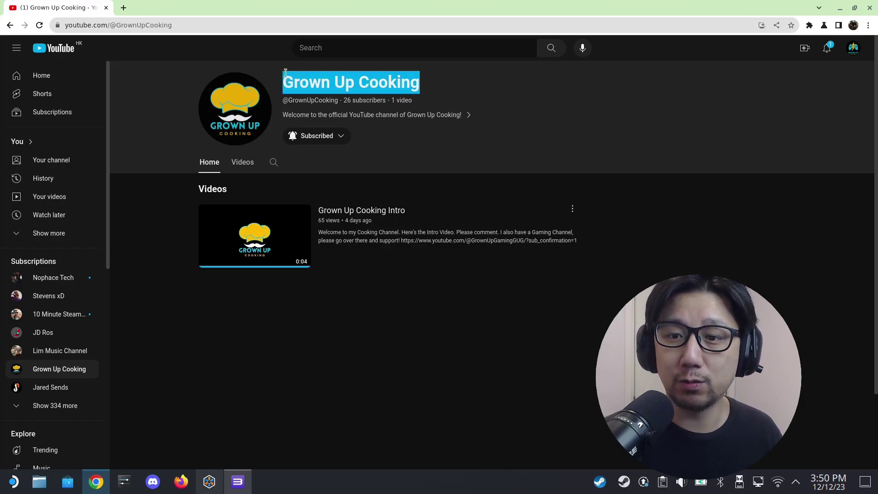